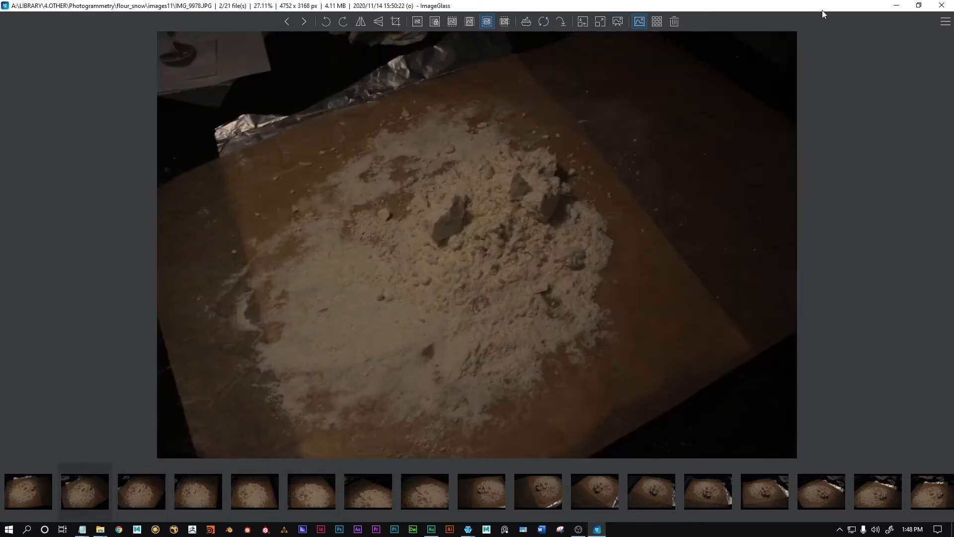
Step: Close the photo viewer, load the flour photos from the flour_snow/images11 folder into Meshroom, and review the imported images
left_click(941, 5)
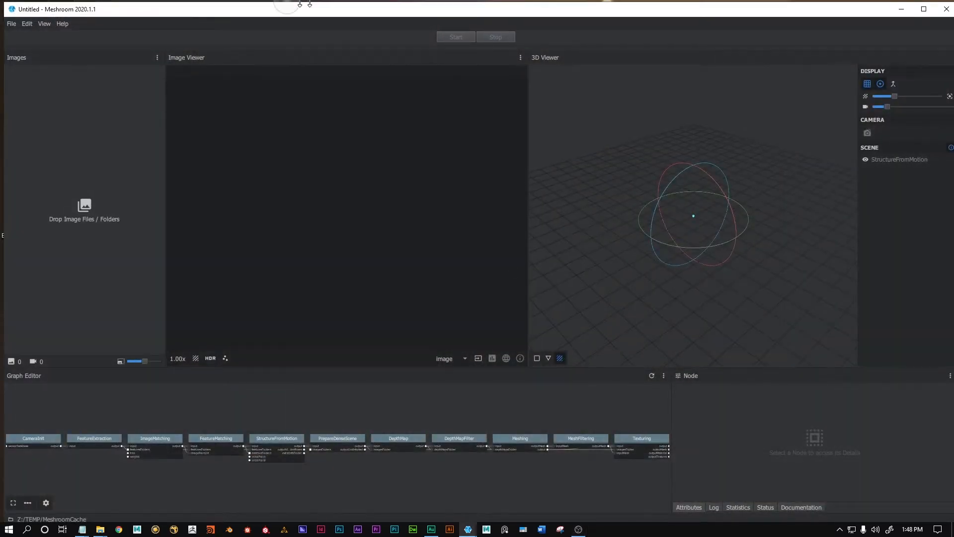
left_click_drag(207, 14, 263, 2)
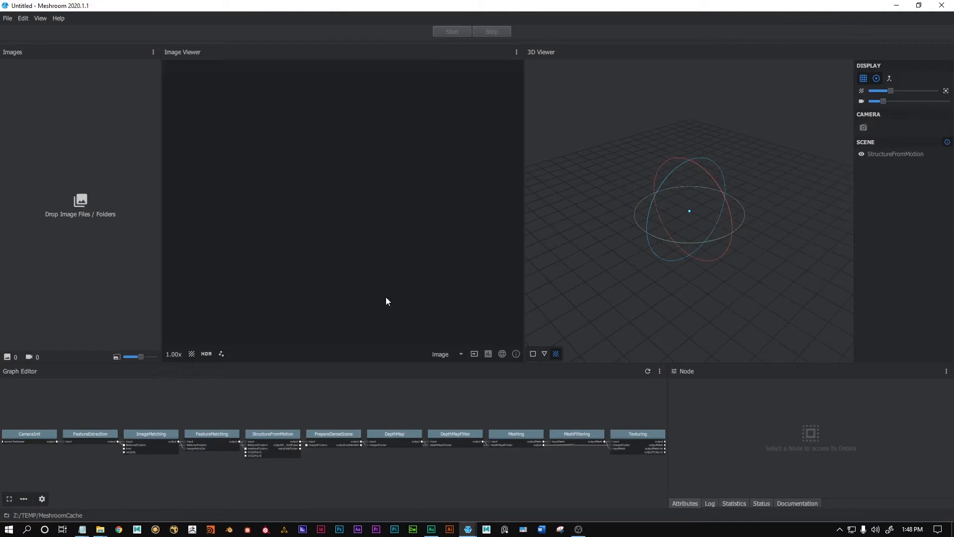
key("super+e")
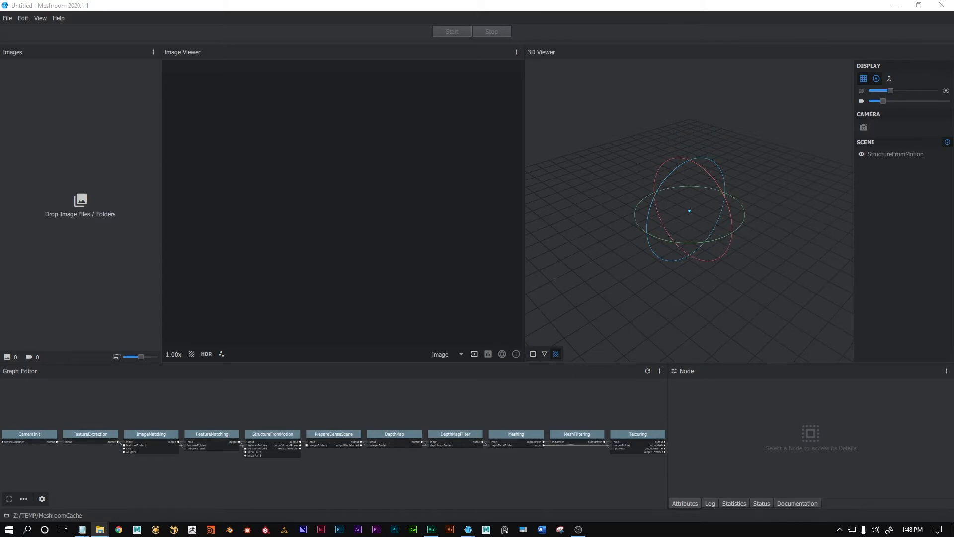
left_click_drag(79, 256, 58, 148)
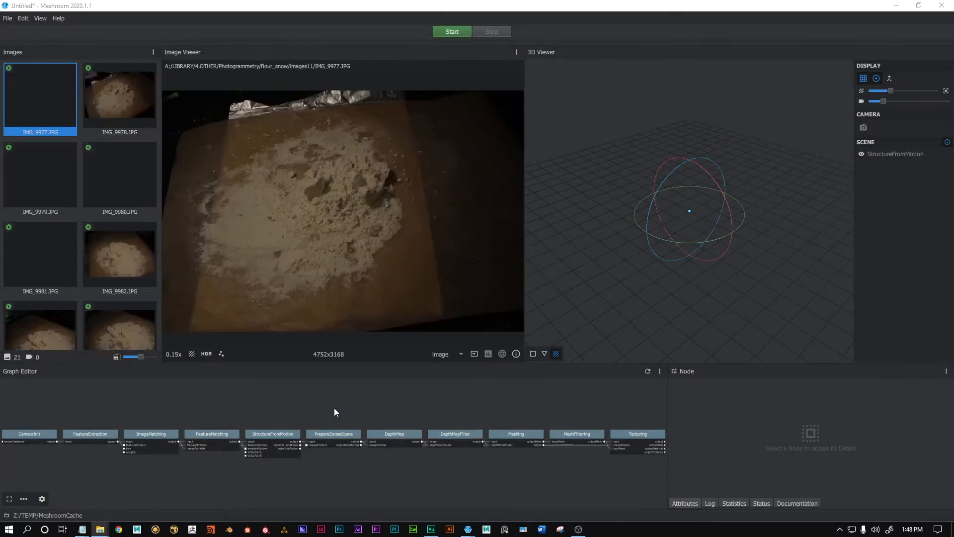
scroll(121, 240, "down", 2)
scroll(132, 288, "down", 5)
scroll(183, 410, "down", 1)
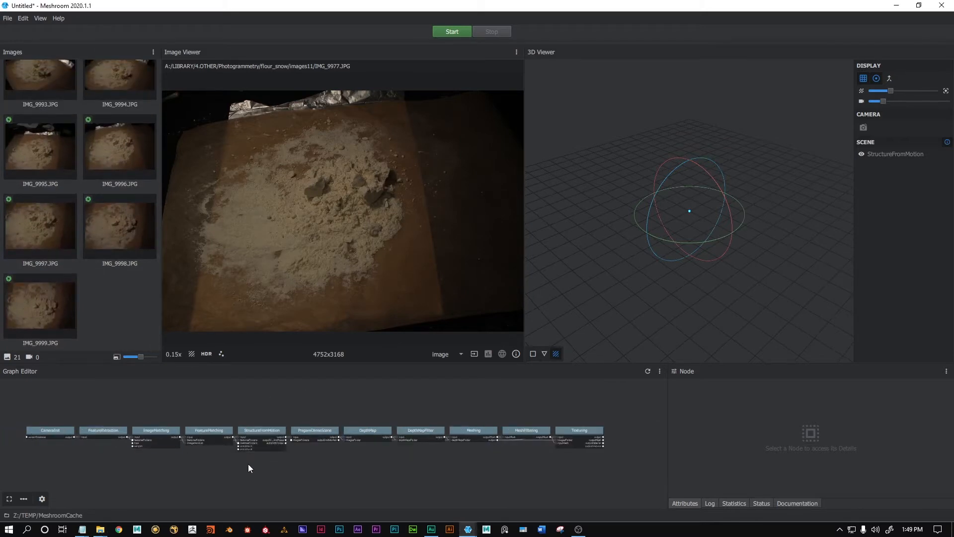
Step: Start computing the whole photogrammetry graph, continuing without saving the project
right_click(228, 464)
left_click(425, 504)
left_click(439, 33)
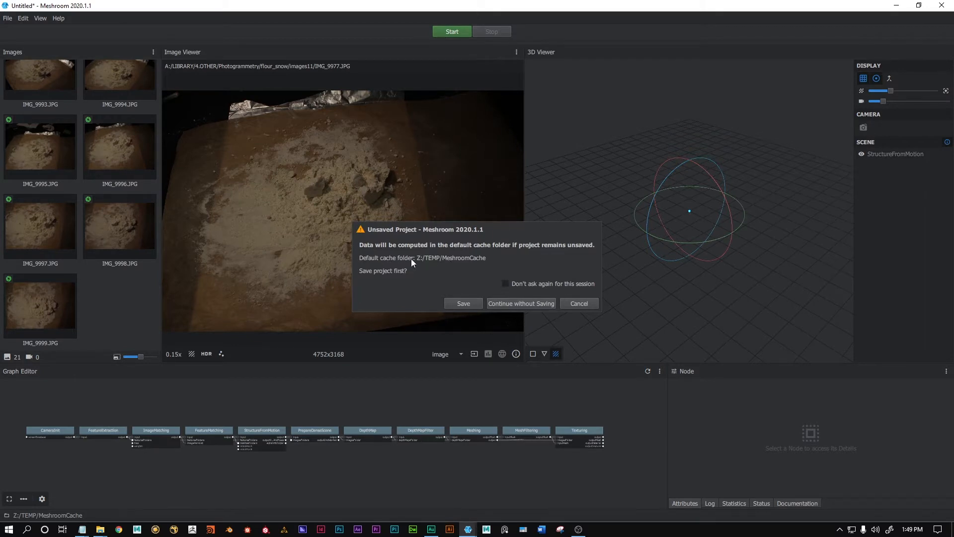
left_click(520, 303)
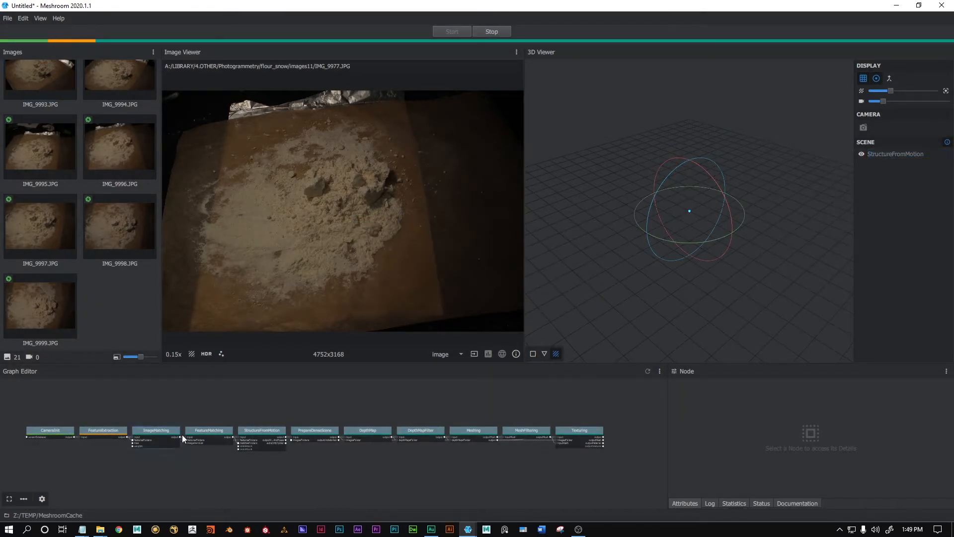
left_click(169, 443)
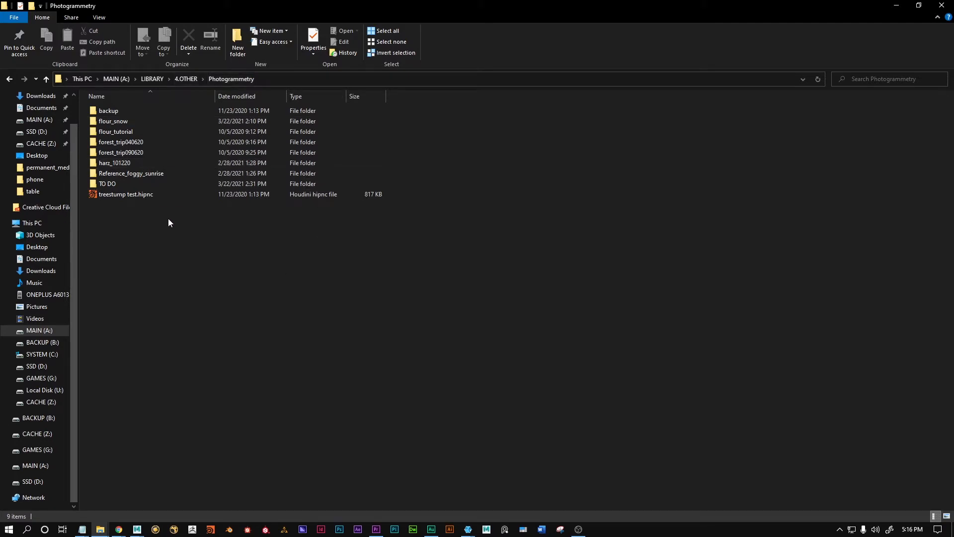
Step: Locate texturedMesh.obj and texture_1001.png in the Texturing output of the MeshroomCache folder inside flour_tutorial
double_click(157, 121)
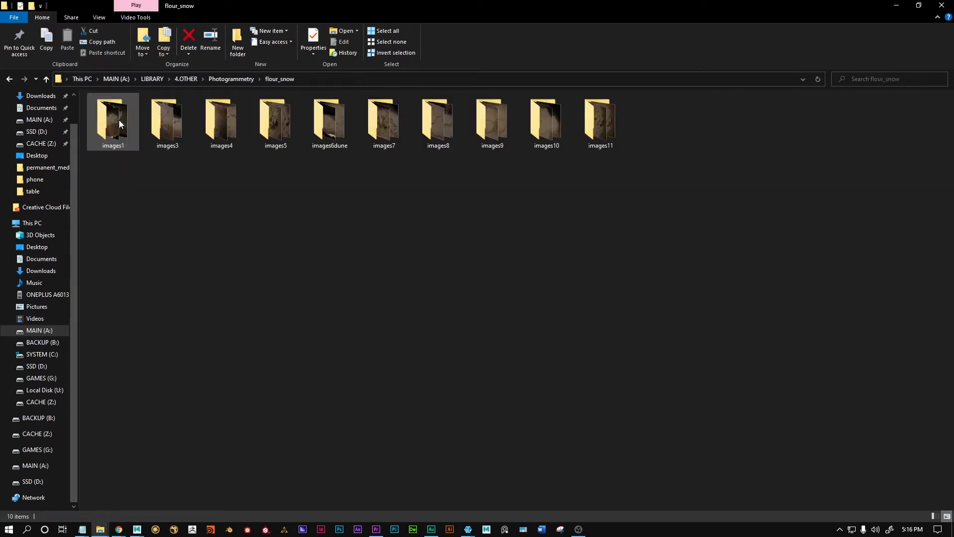
left_click(249, 79)
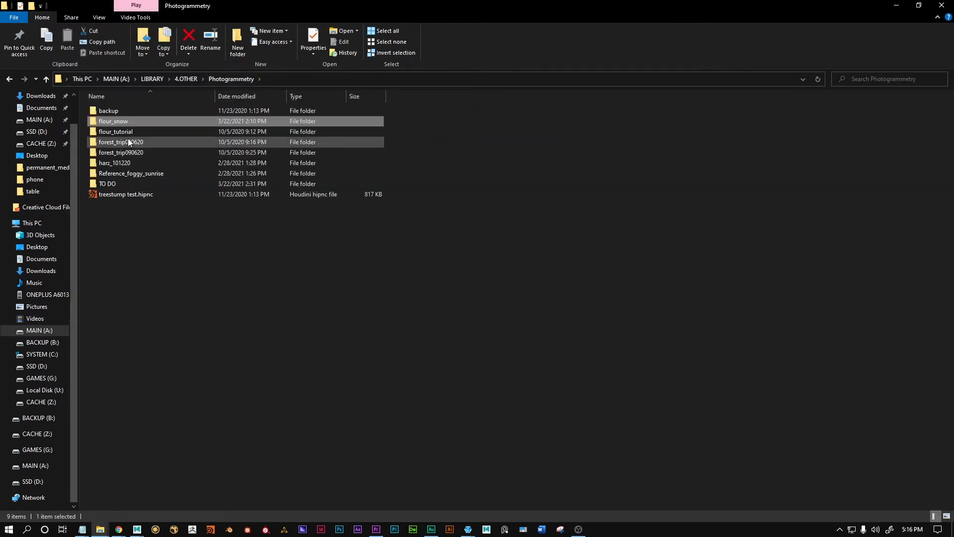
double_click(128, 136)
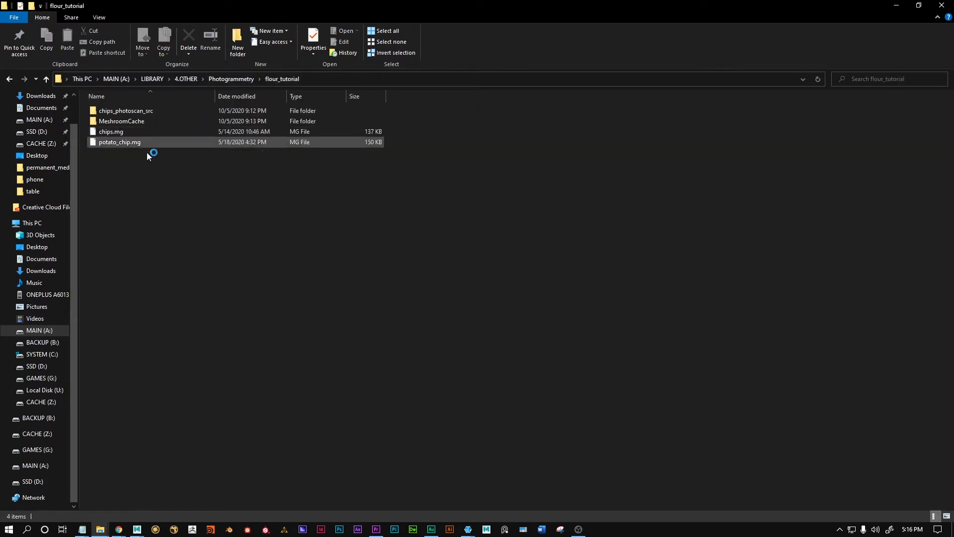
double_click(117, 120)
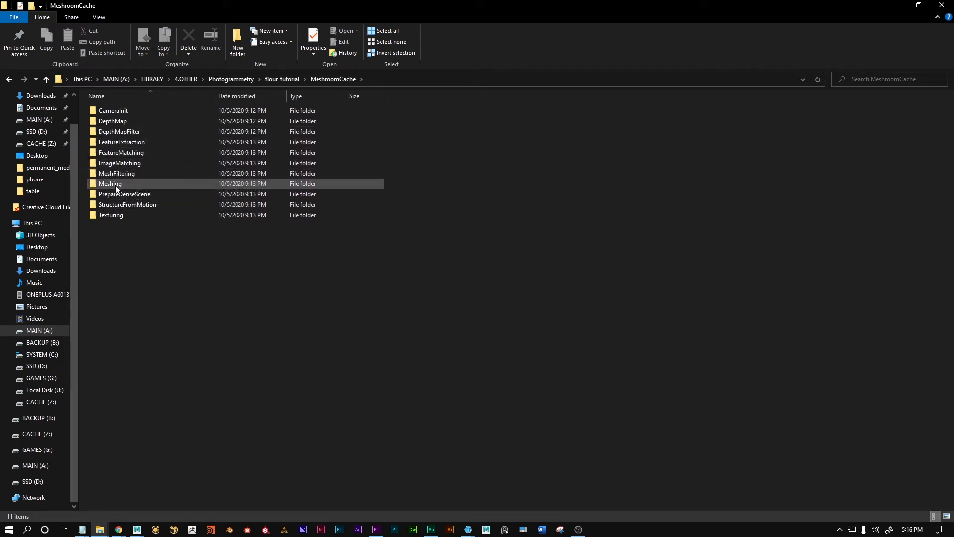
double_click(140, 218)
double_click(133, 110)
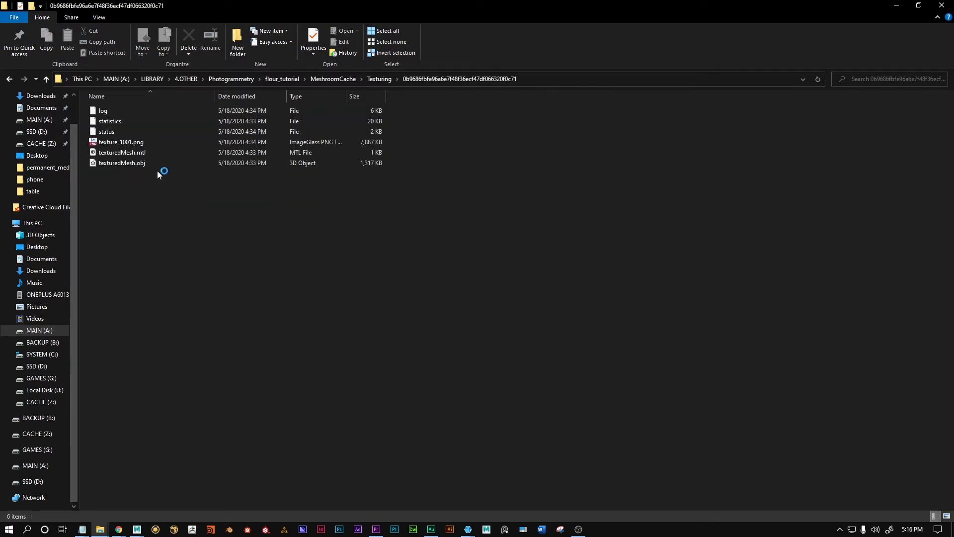
left_click(138, 160)
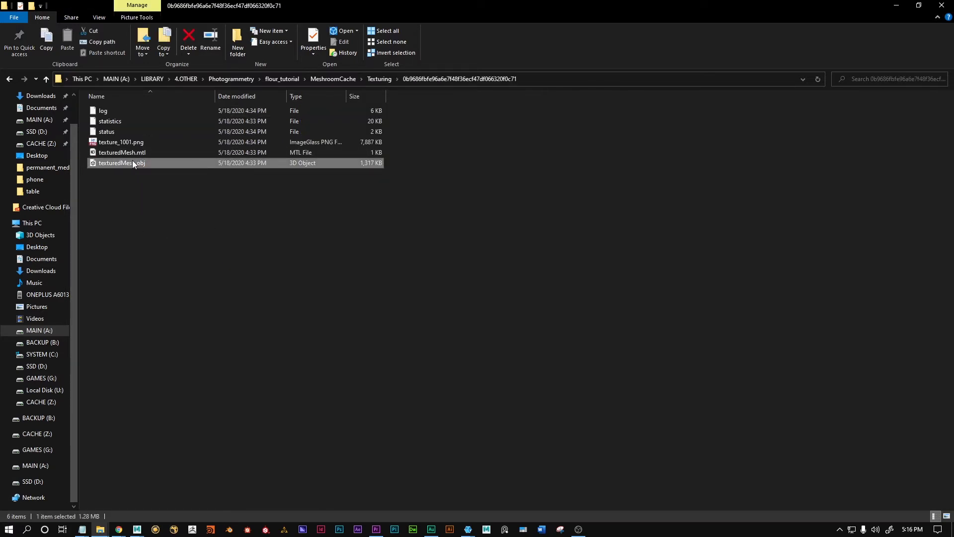
left_click_drag(139, 163, 442, 292)
left_click(127, 143)
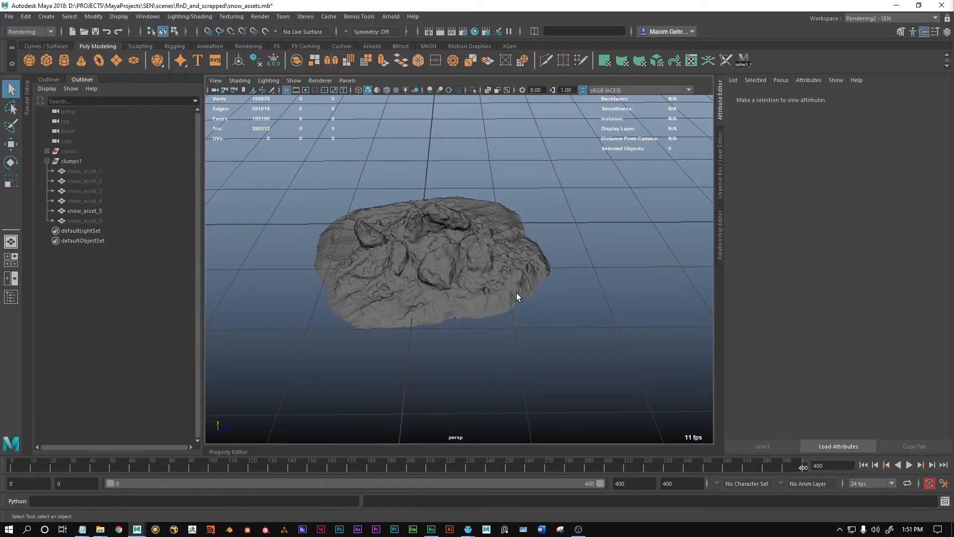
Step: Examine the snow_asset_5 clump in Maya from several angles and close up
left_click_drag(516, 297, 328, 283, "alt")
right_click_drag(328, 283, 567, 297, "alt")
scroll(467, 281, "down", 4)
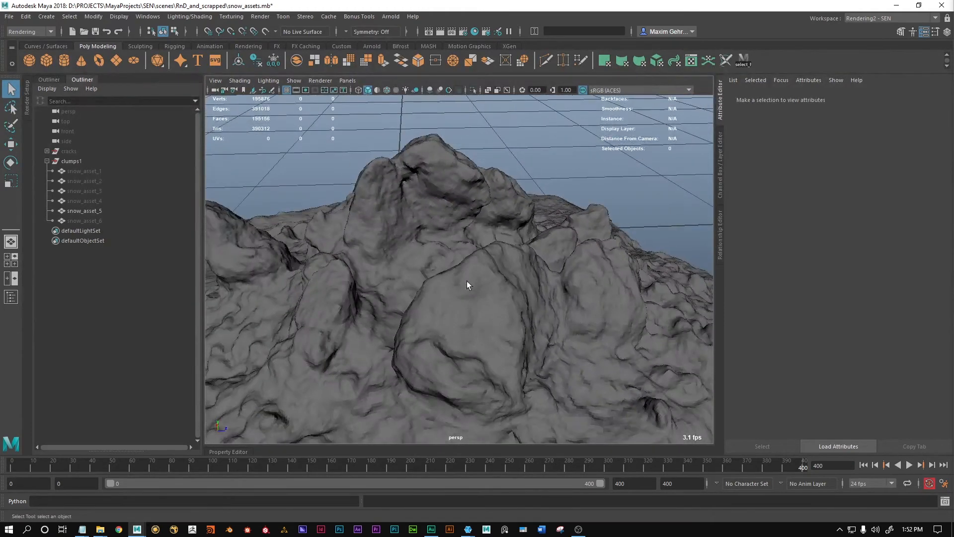
scroll(486, 294, "down", 5)
left_click_drag(486, 294, 541, 282, "alt")
middle_click_drag(540, 282, 502, 293, "alt")
right_click_drag(394, 293, 456, 289, "alt")
left_click_drag(456, 290, 512, 283, "alt")
scroll(481, 293, "down", 3)
right_click_drag(512, 283, 441, 275, "alt")
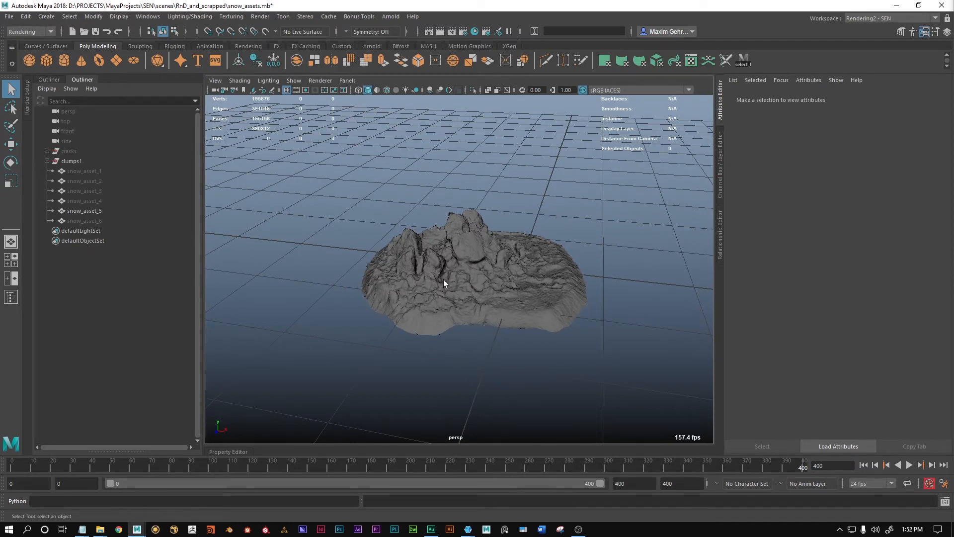
Step: Hide snow_asset_5, show snow_asset_4 in the clumps1 group, and inspect its surface from several angles
left_click(98, 211)
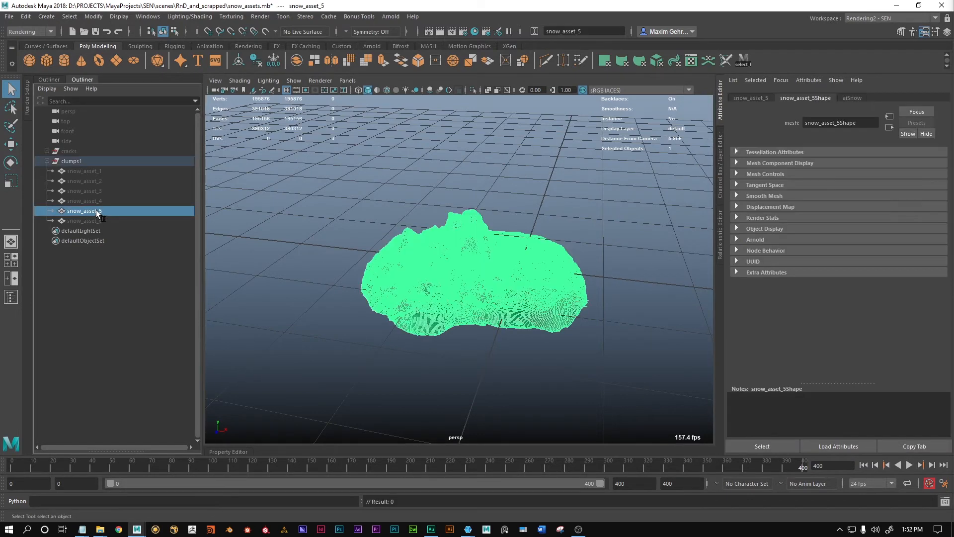
left_click(97, 201, "ctrl")
key("h")
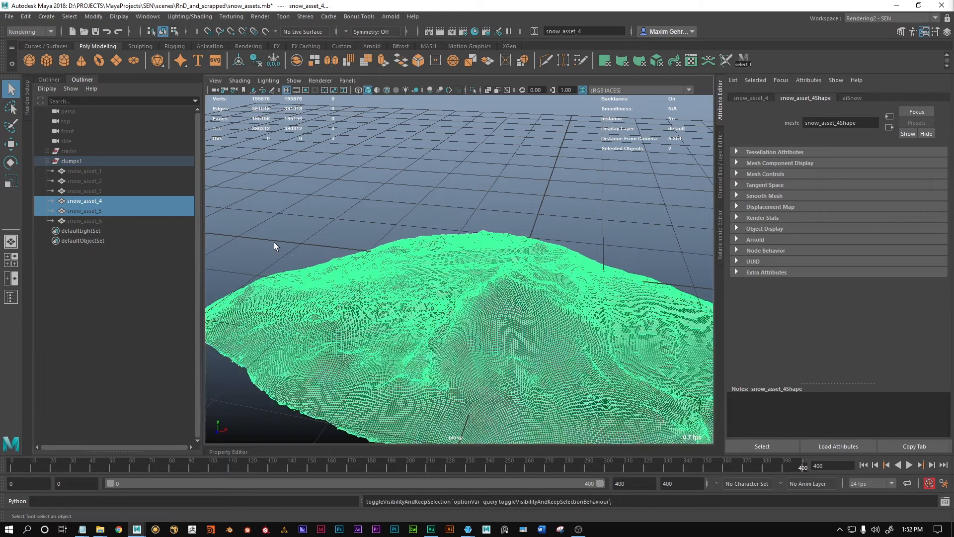
left_click(392, 206)
left_click_drag(423, 293, 515, 335, "alt")
middle_click_drag(516, 334, 478, 328, "alt")
left_click_drag(479, 328, 400, 337, "alt")
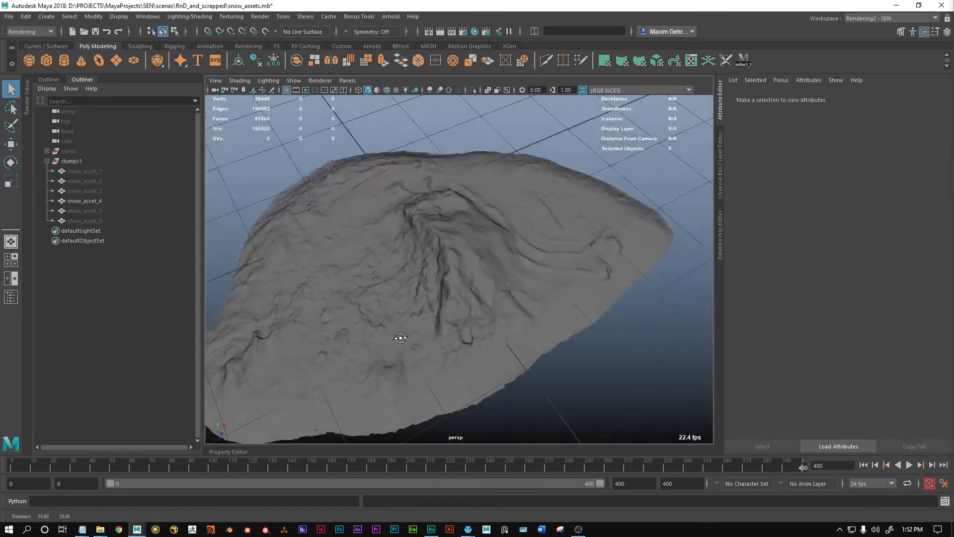
right_click_drag(400, 337, 479, 328, "alt")
left_click_drag(479, 328, 375, 318, "alt")
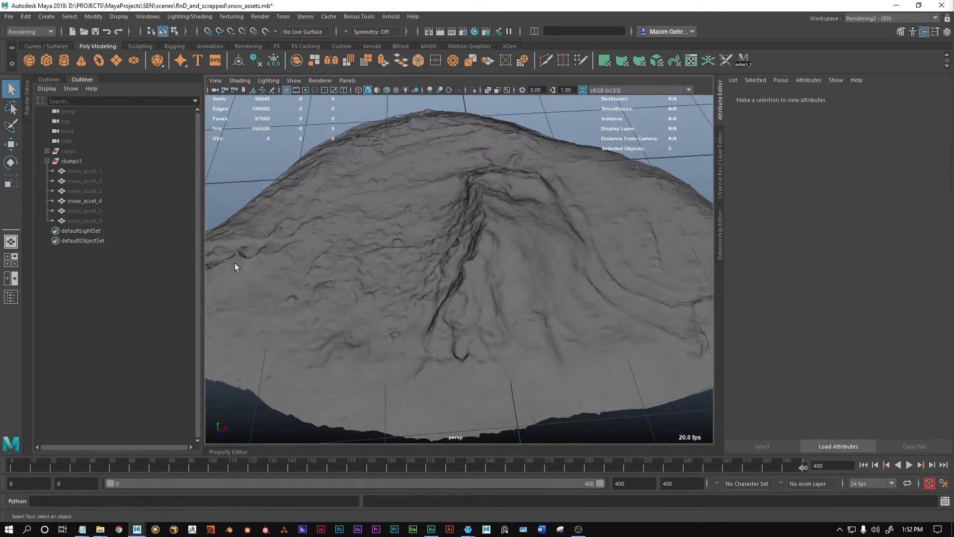
Step: Hide snow_asset_4, show snow_asset_3 in its place, and look over the mesh
left_click(99, 193)
left_click(100, 198, "ctrl")
key("h")
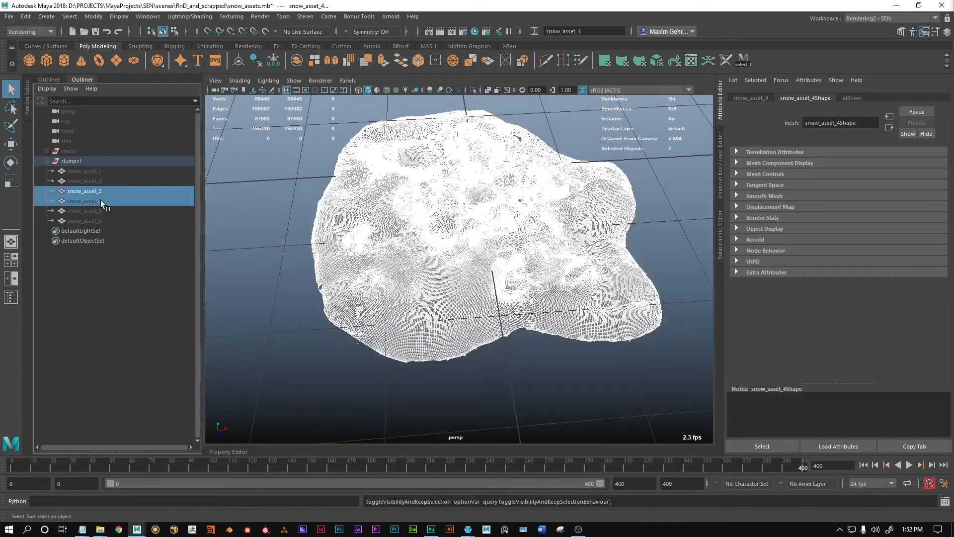
left_click(341, 335)
left_click_drag(342, 334, 317, 330, "alt")
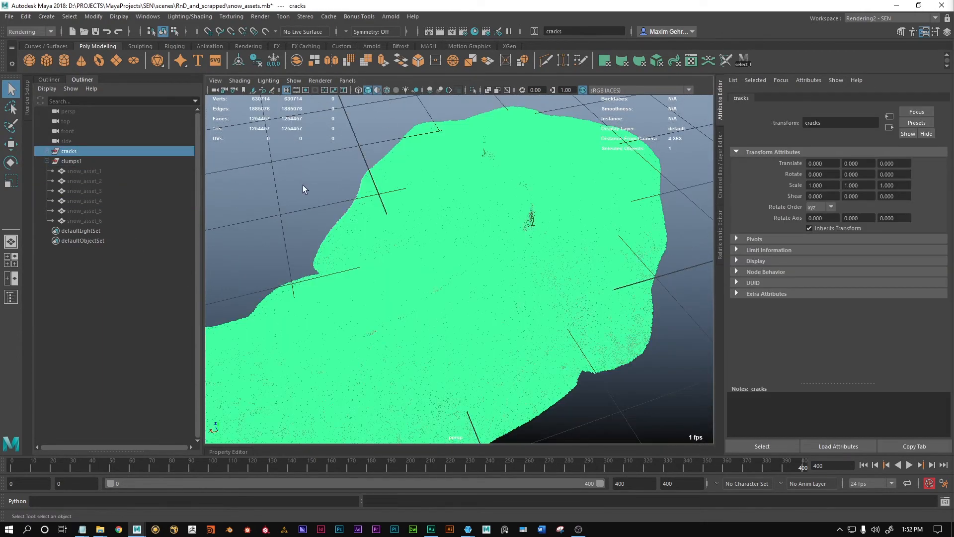
Step: With only the cracks group shown, clear the selection and examine the cracked snow surfaces from several angles
left_click(305, 189)
left_click(409, 219)
left_click(568, 366)
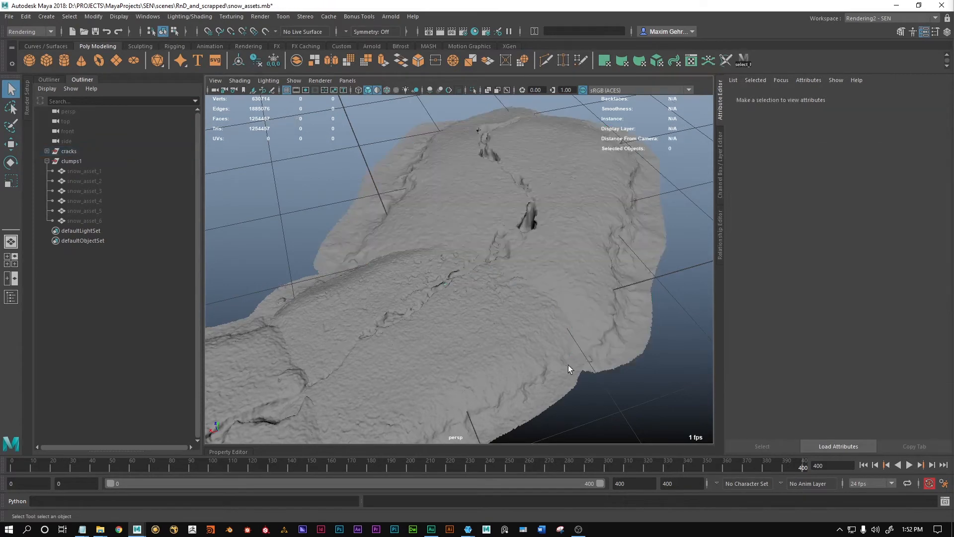
left_click_drag(567, 365, 553, 237, "alt")
right_click_drag(554, 237, 488, 285, "alt")
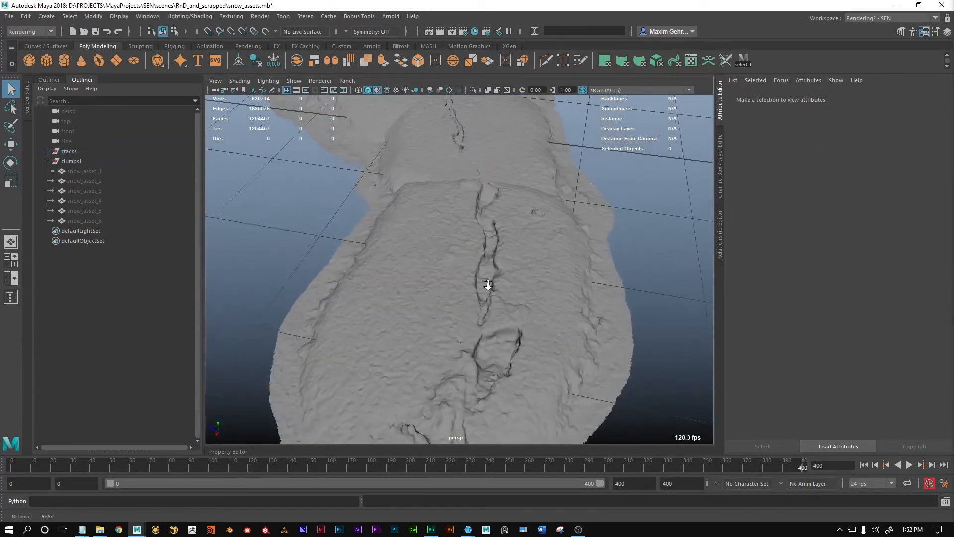
left_click_drag(450, 278, 491, 256, "alt")
Step: Hide the cracks group, show snow_asset_1, and inspect the clump from several angles
left_click(73, 149)
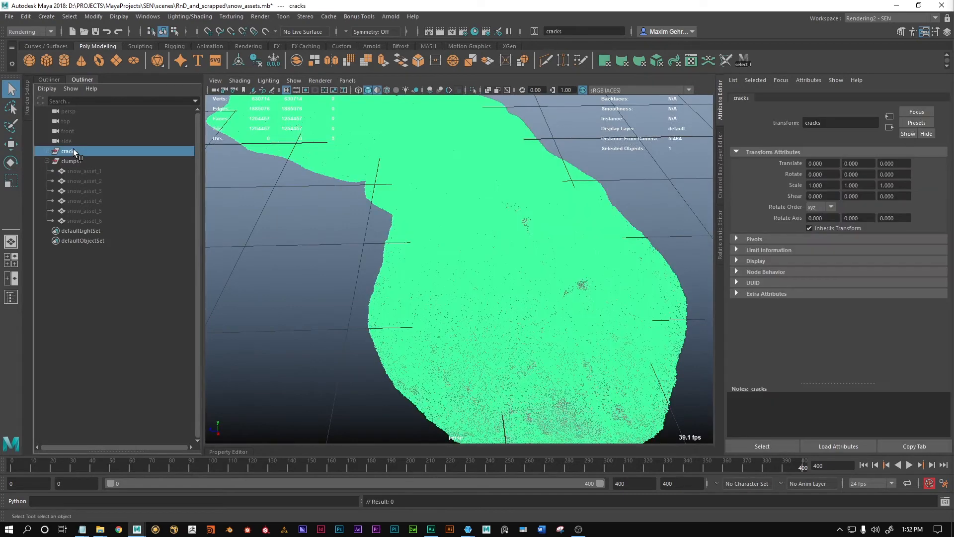
key("ctrl+h")
left_click(289, 246)
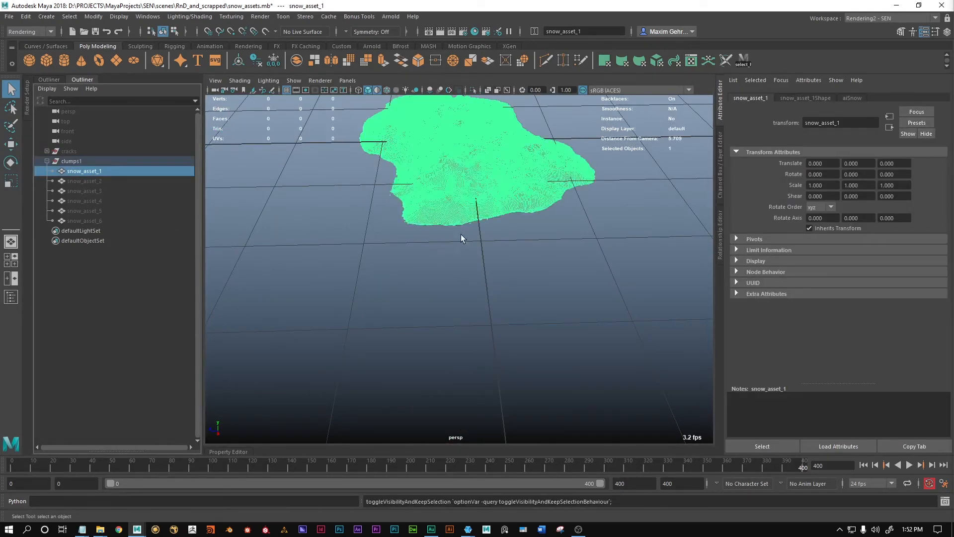
middle_click_drag(462, 238, 434, 294, "alt")
left_click(419, 294)
left_click_drag(410, 256, 553, 254, "alt")
scroll(572, 274, "up", 5)
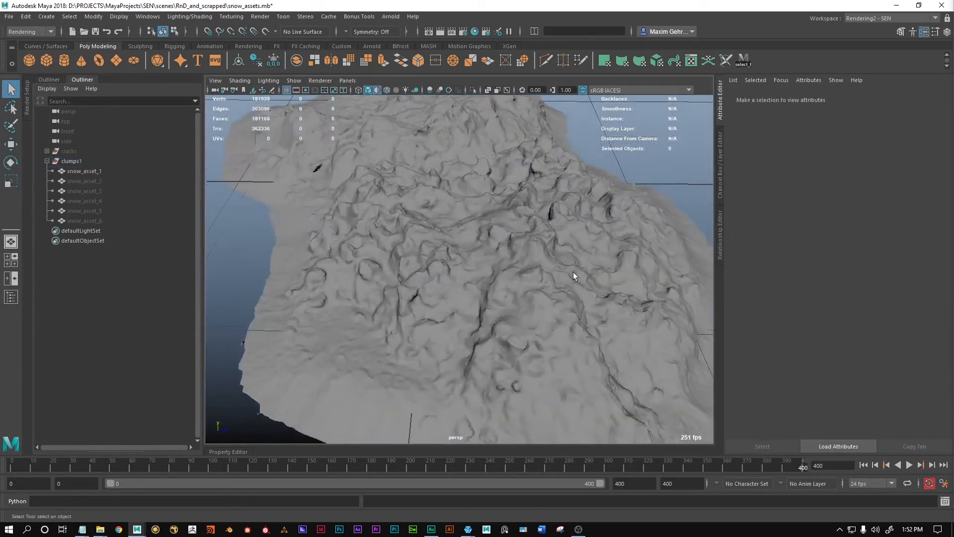
left_click_drag(501, 272, 575, 270, "alt")
scroll(516, 243, "down", 8)
middle_click_drag(489, 237, 451, 275, "alt")
mouse_move(452, 275)
left_mouse_down("alt")
mouse_move(506, 272)
mouse_move(438, 289)
left_mouse_up("alt")
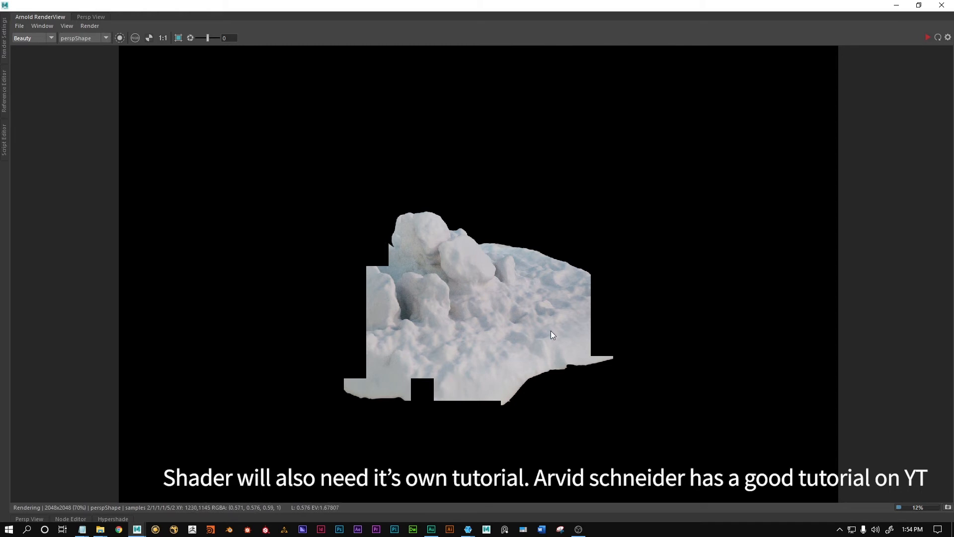
Step: Look closely at the Arnold render of the shaded snow clump and close the render window
scroll(407, 300, "up", 2)
scroll(419, 278, "down", 2)
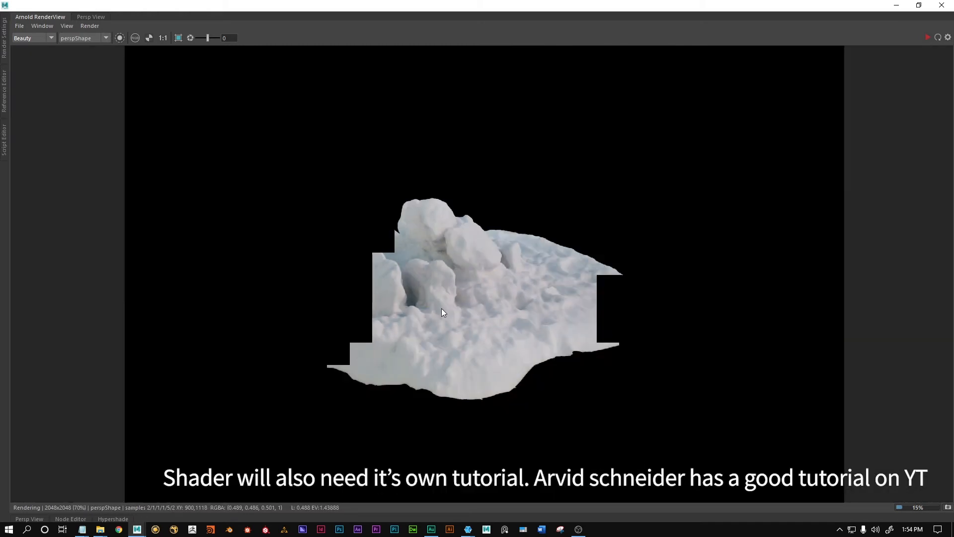
left_click(940, 5)
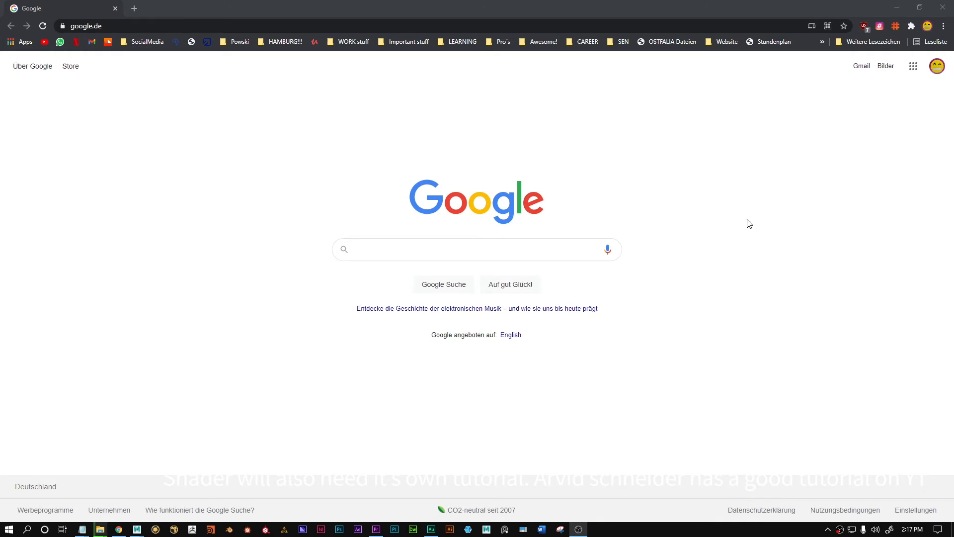
Step: Open the website senshortfilm.com in the browser
left_click(180, 26)
type("sensh")
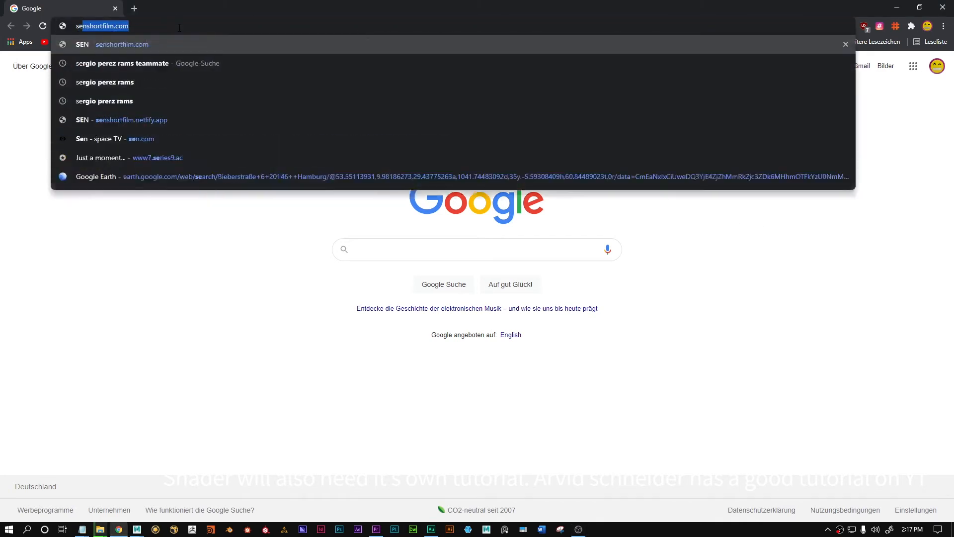
type("ort")
key("Return")
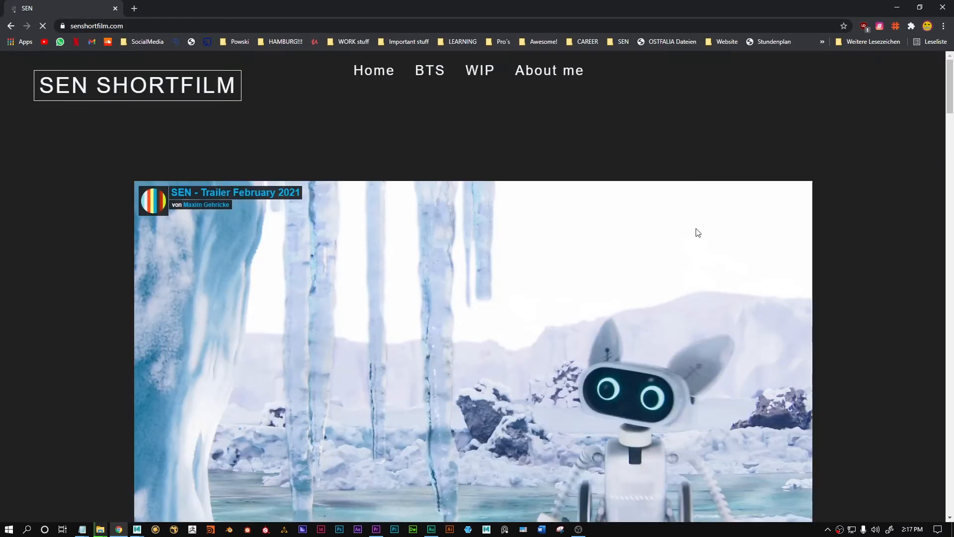
Step: Browse the SEN short film page to the Snow assets (photogrammetry) section and look at its snow clump video
scroll(786, 326, "down", 15)
scroll(723, 330, "up", 7)
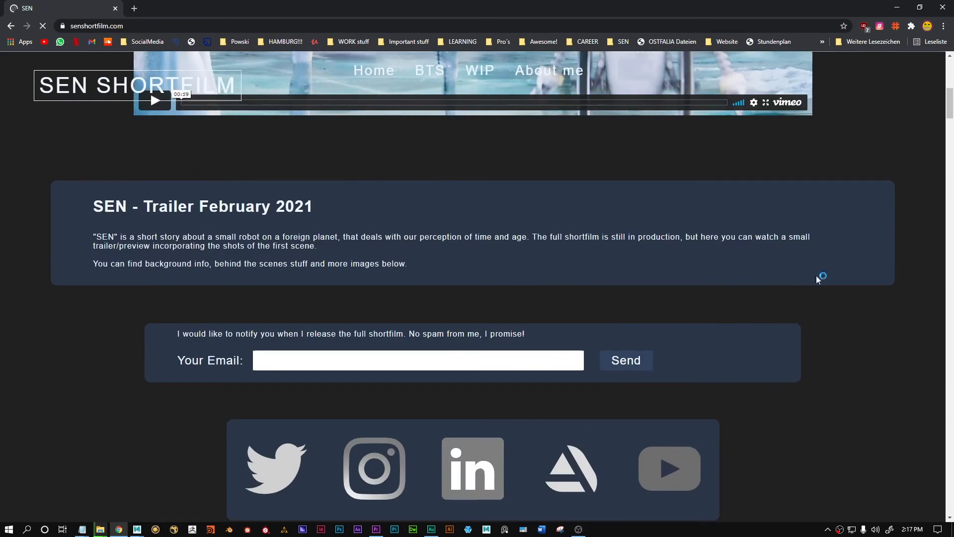
scroll(817, 278, "down", 10)
scroll(926, 270, "down", 15)
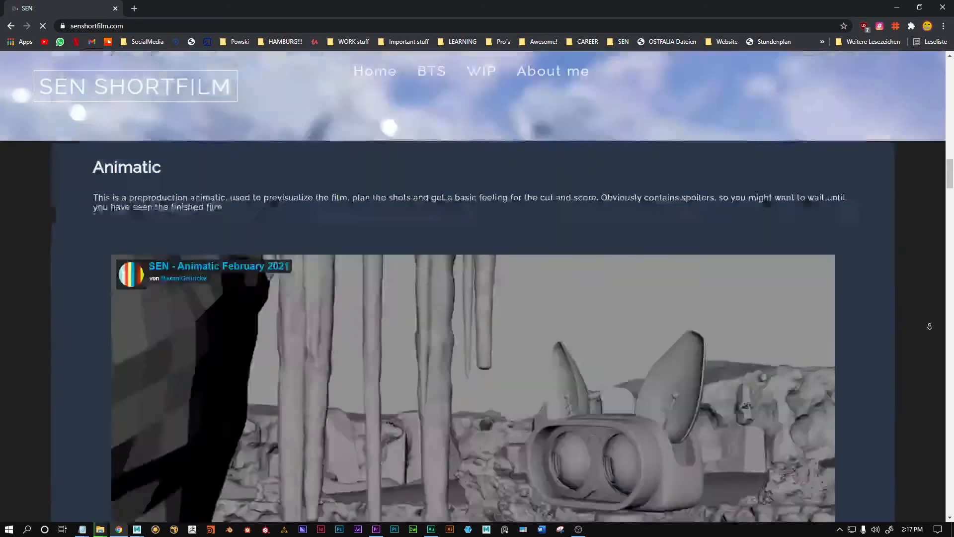
scroll(815, 303, "up", 7)
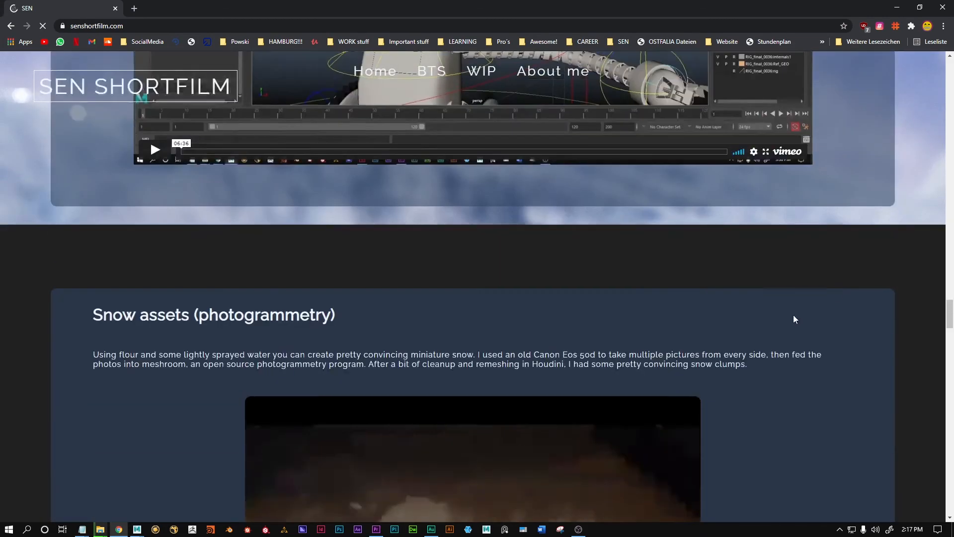
scroll(597, 308, "down", 6)
scroll(561, 312, "up", 2)
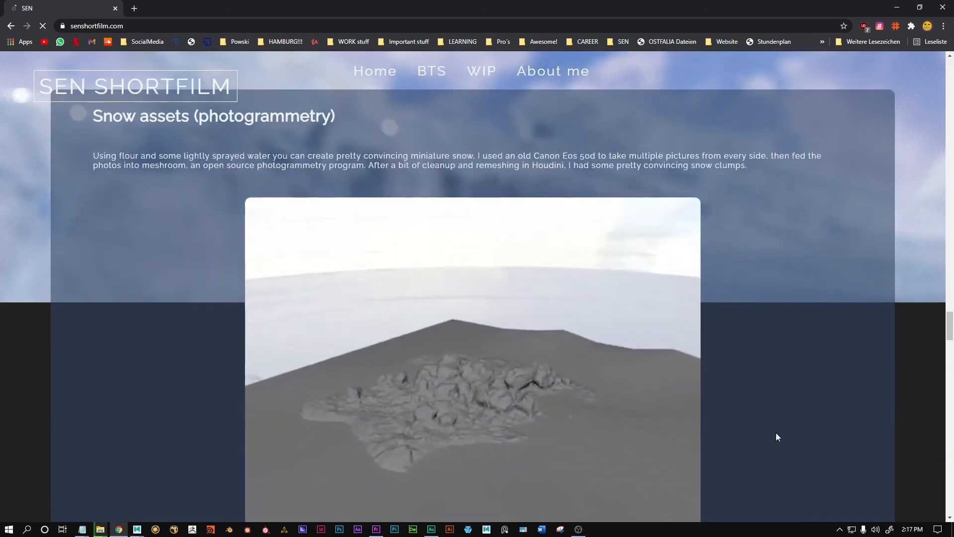
scroll(823, 282, "up", 12)
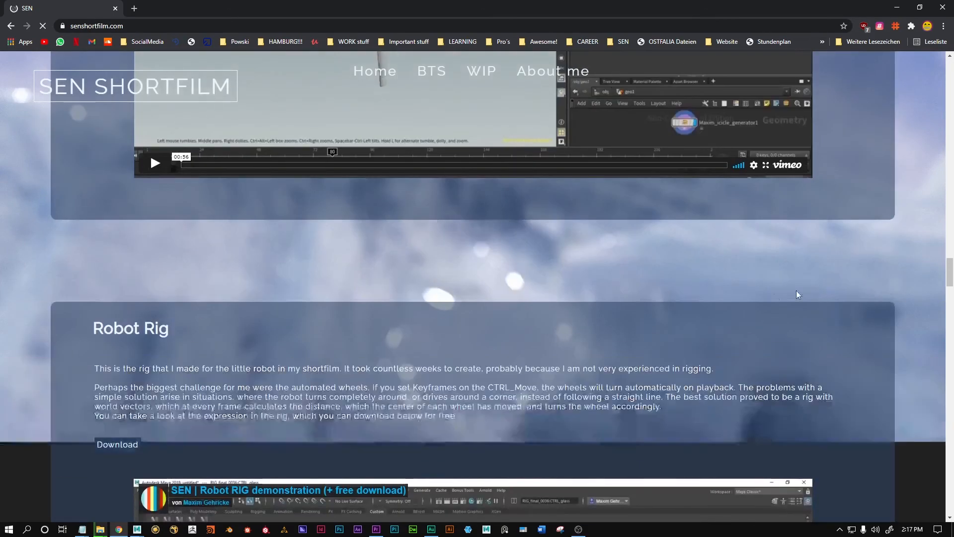
scroll(796, 290, "down", 12)
scroll(830, 291, "up", 6)
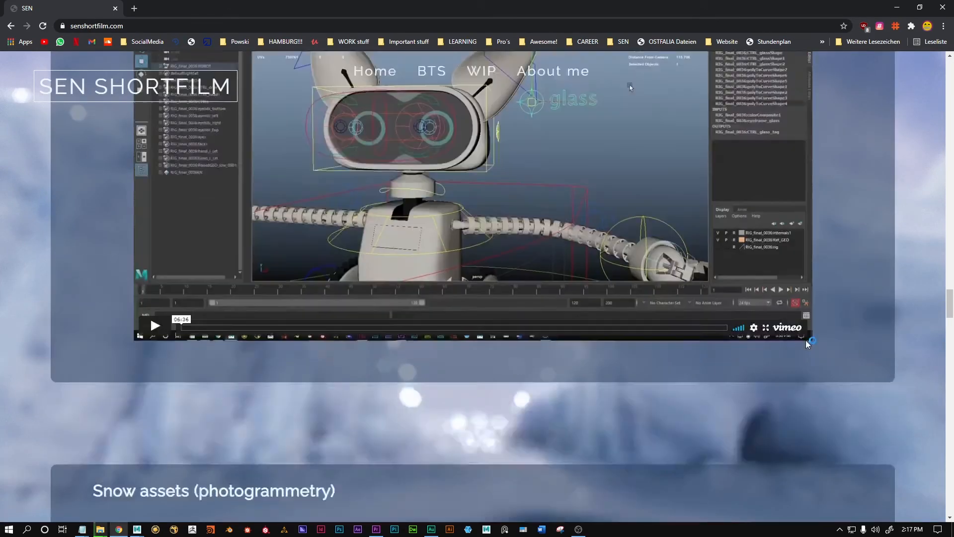
scroll(805, 286, "down", 6)
scroll(785, 288, "down", 6)
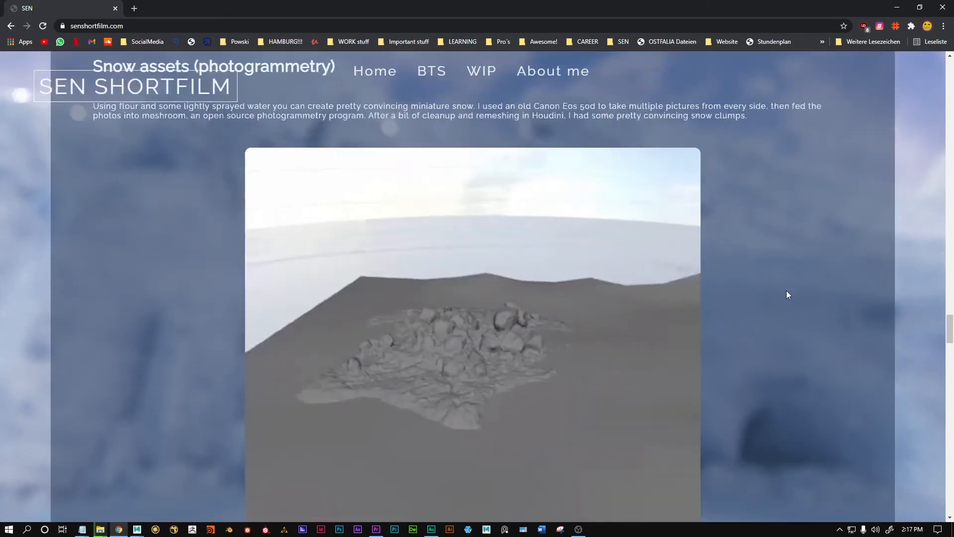